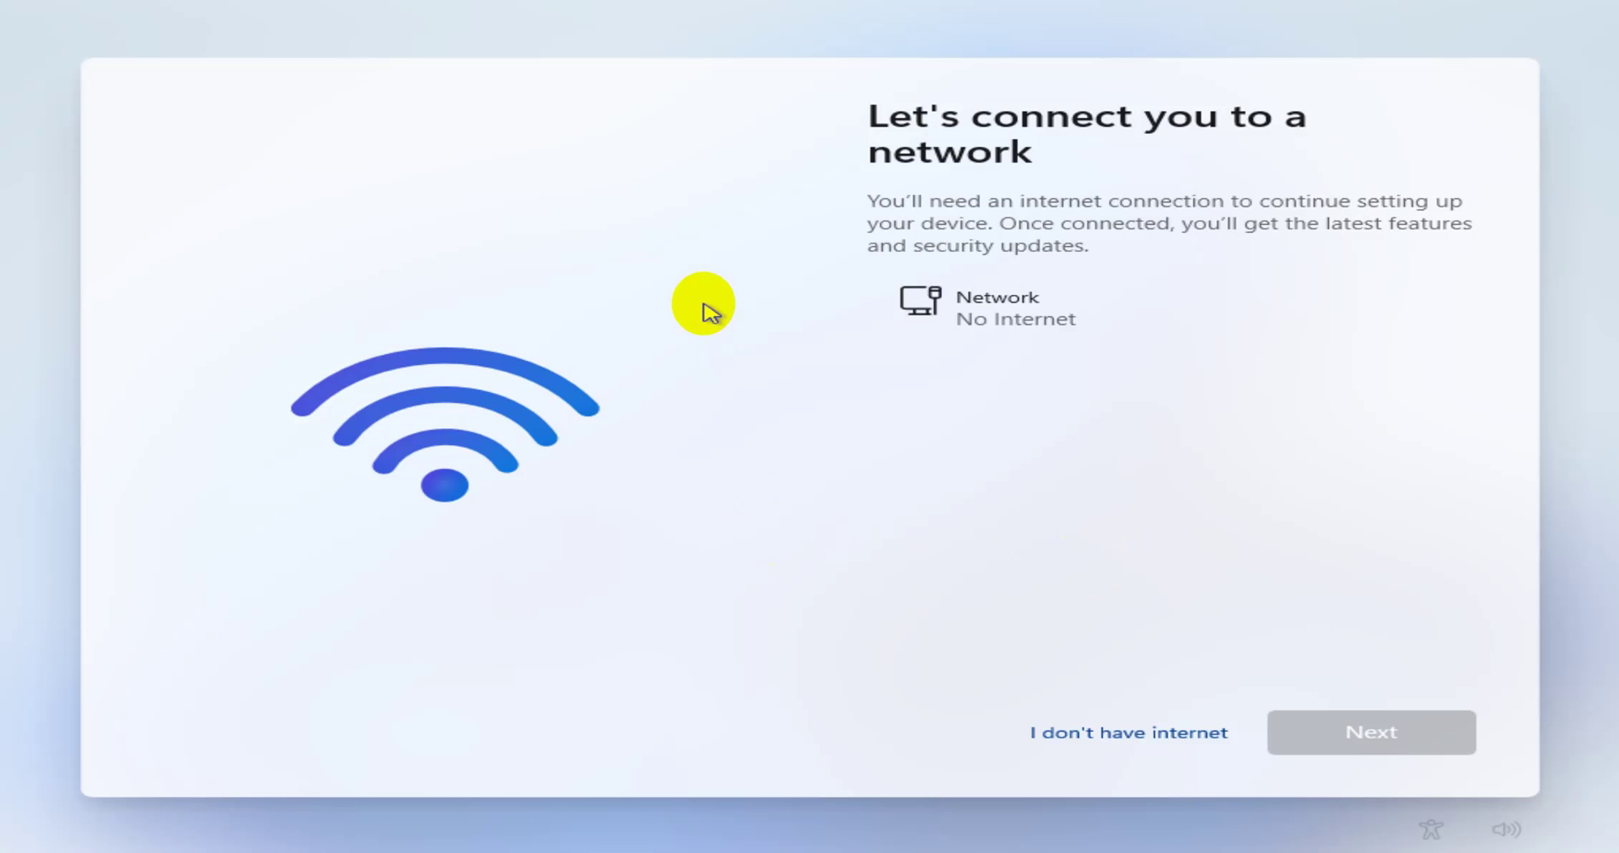
# - Open an administrator command prompt over the network screen and force-terminate the process with taskkill /F /IM oobenetworkconnectionflow.exe
pyautogui.hotkey('shift', 'F10')
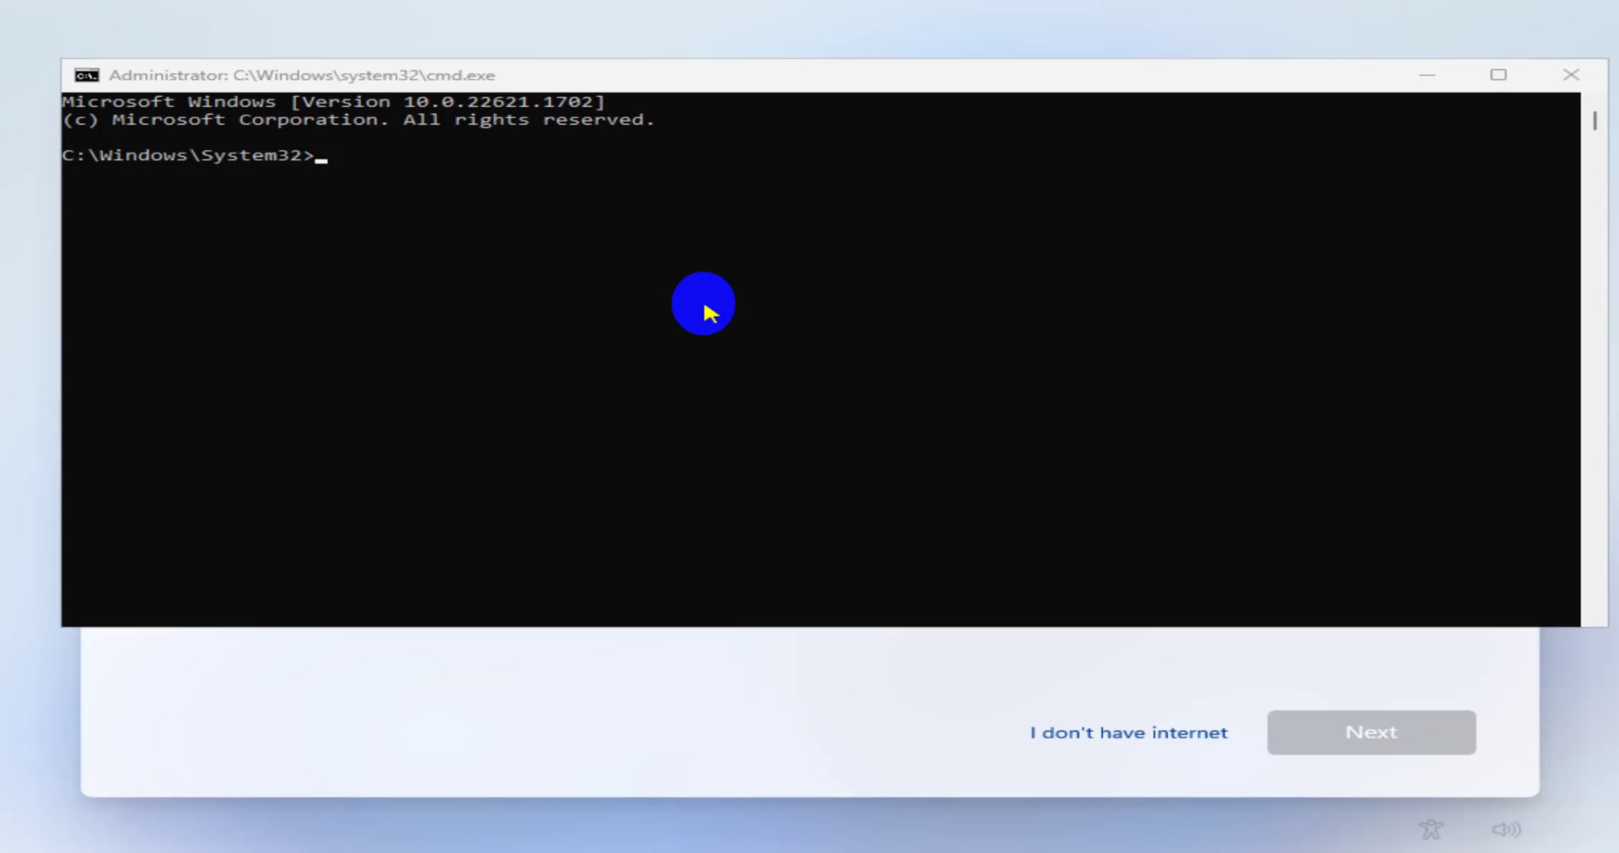
pyautogui.click(705, 306)
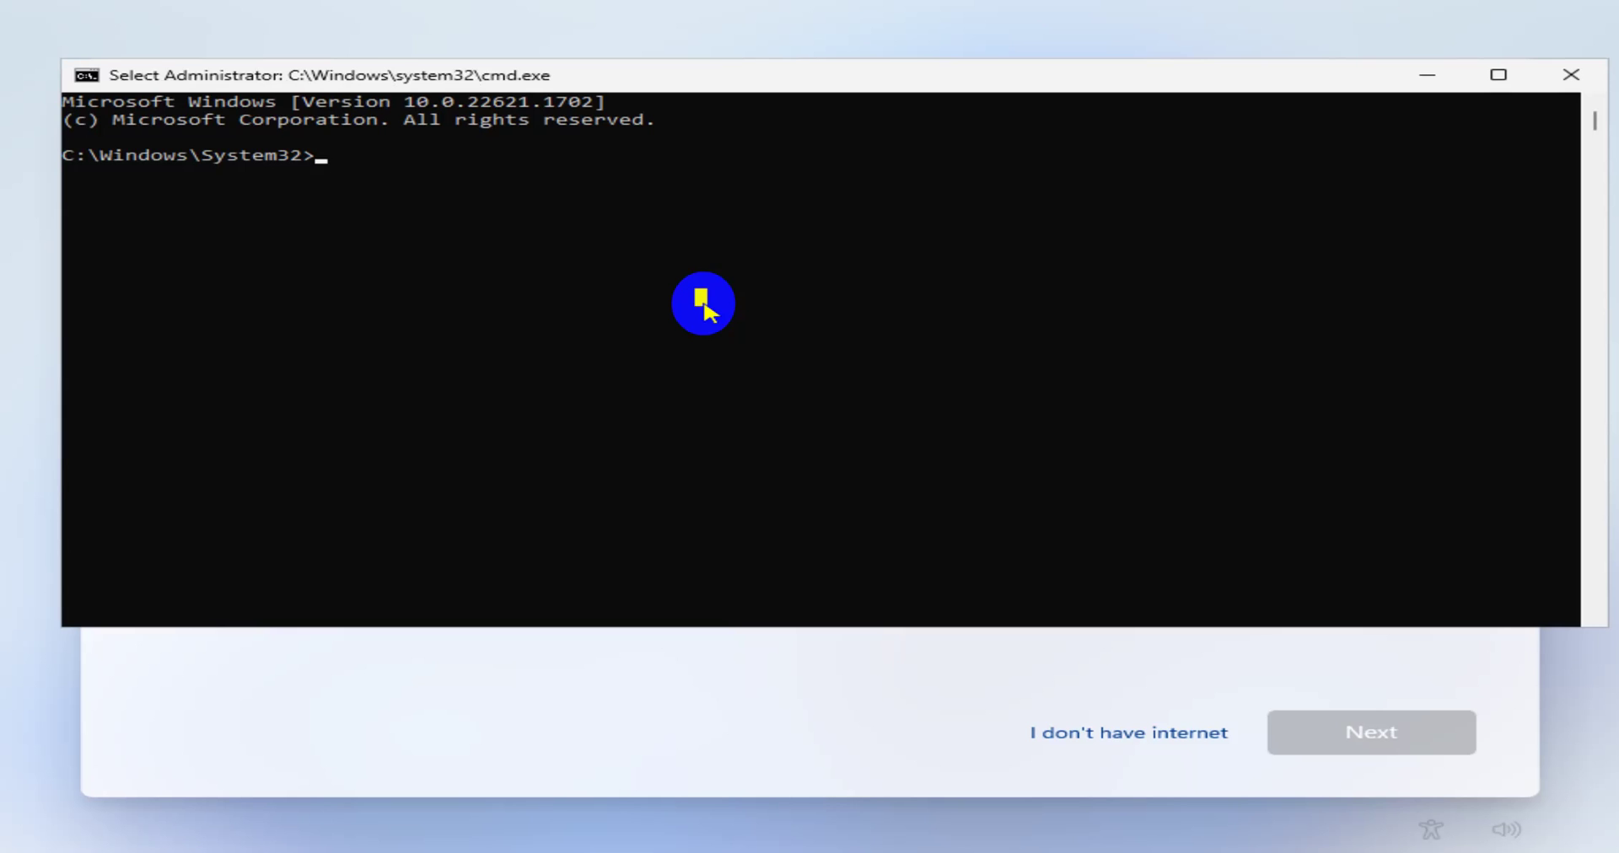
pyautogui.write('taskkill /F /IM')
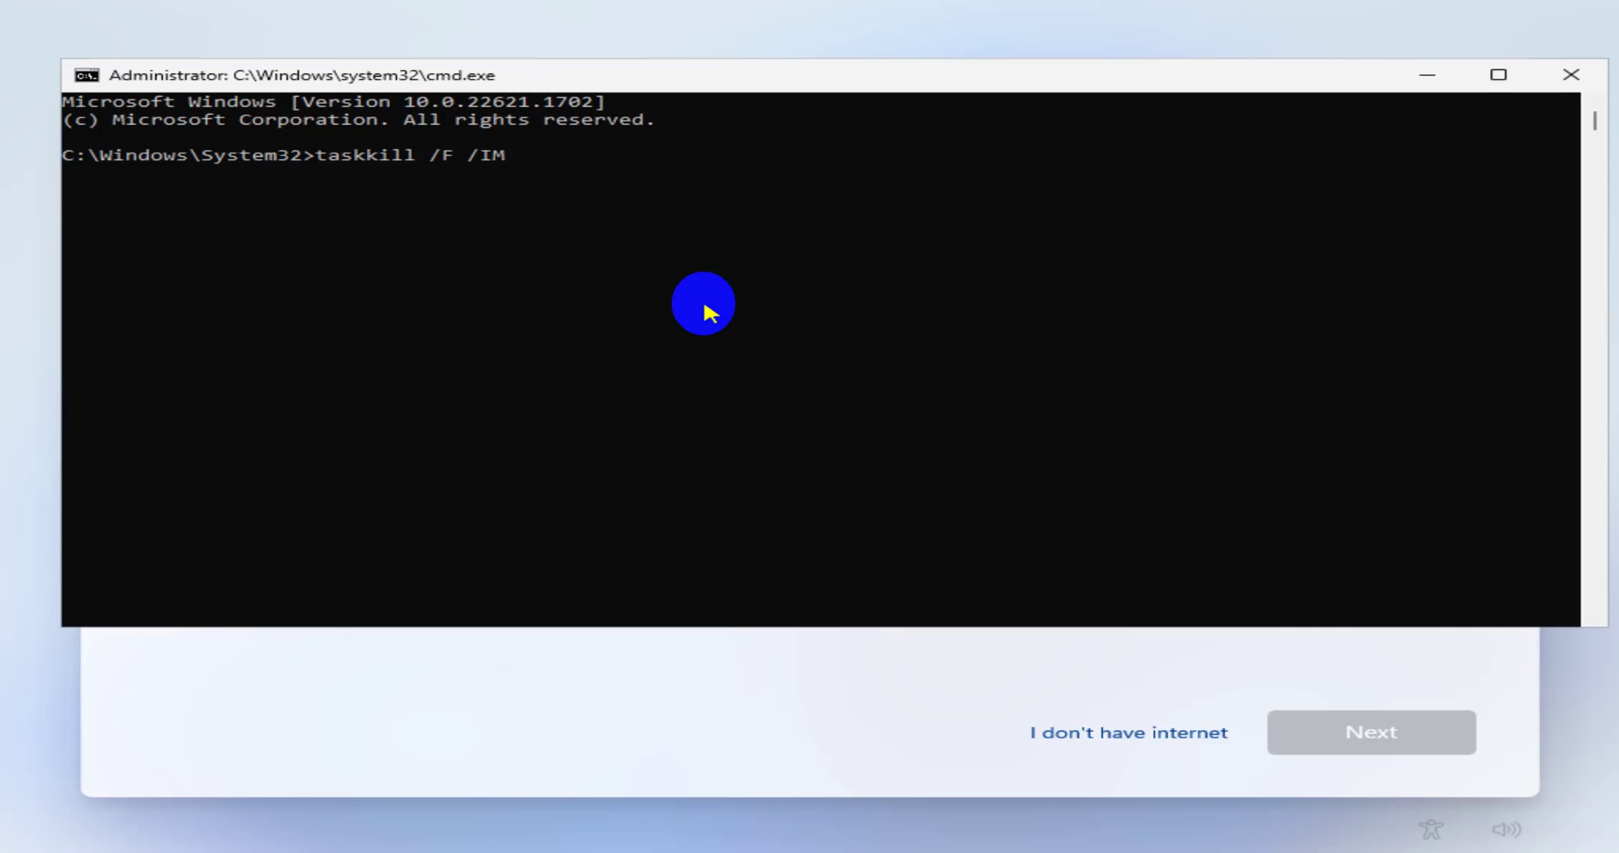
pyautogui.write('oobenetworkconnectionflow.exe')
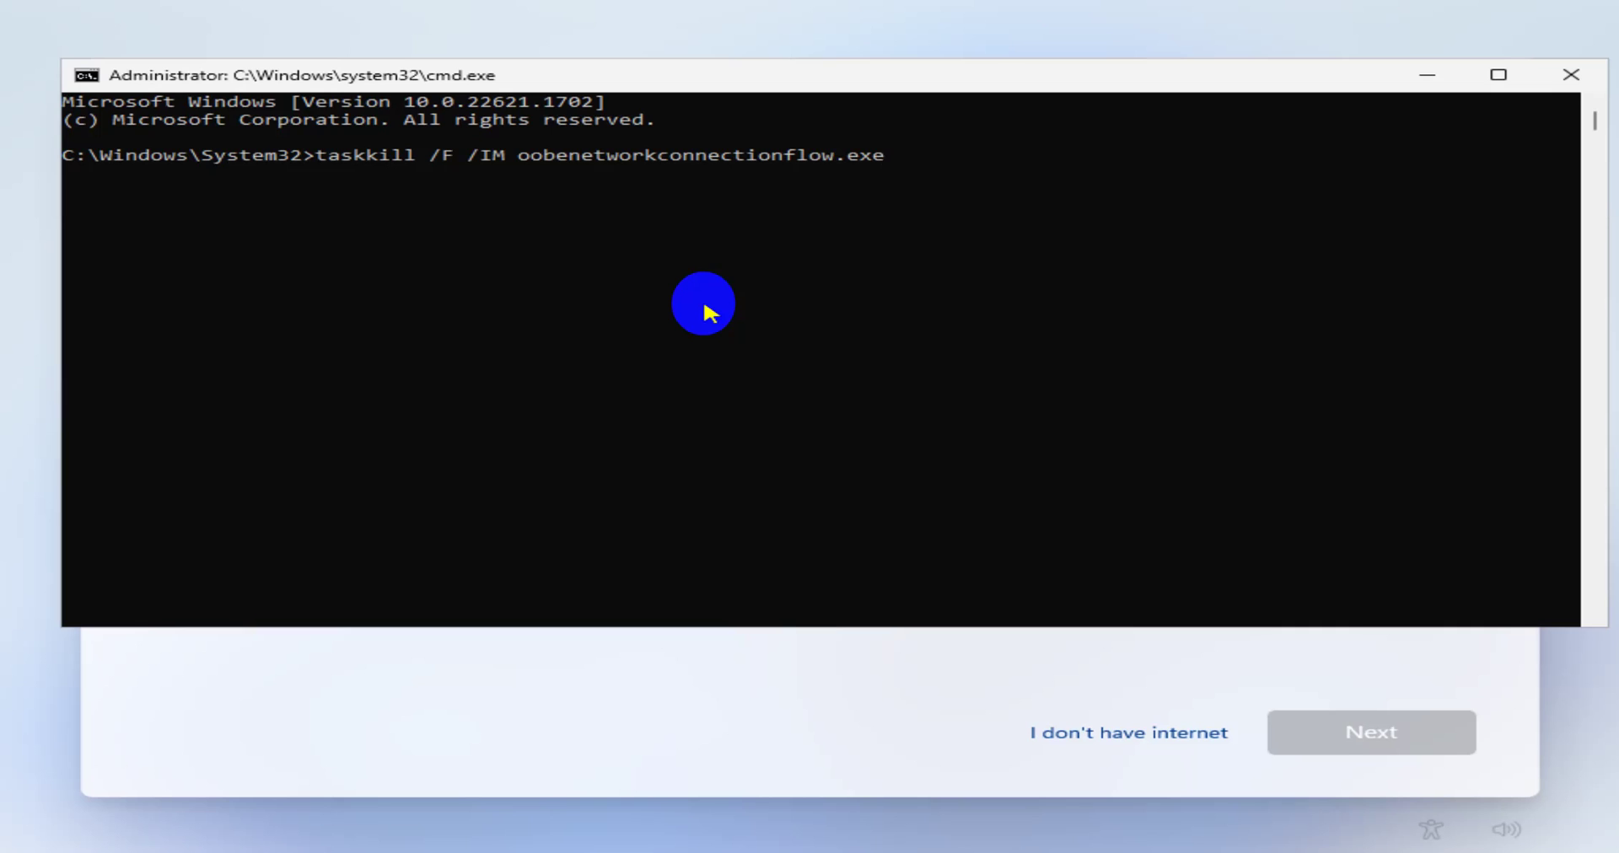
pyautogui.press('Return')
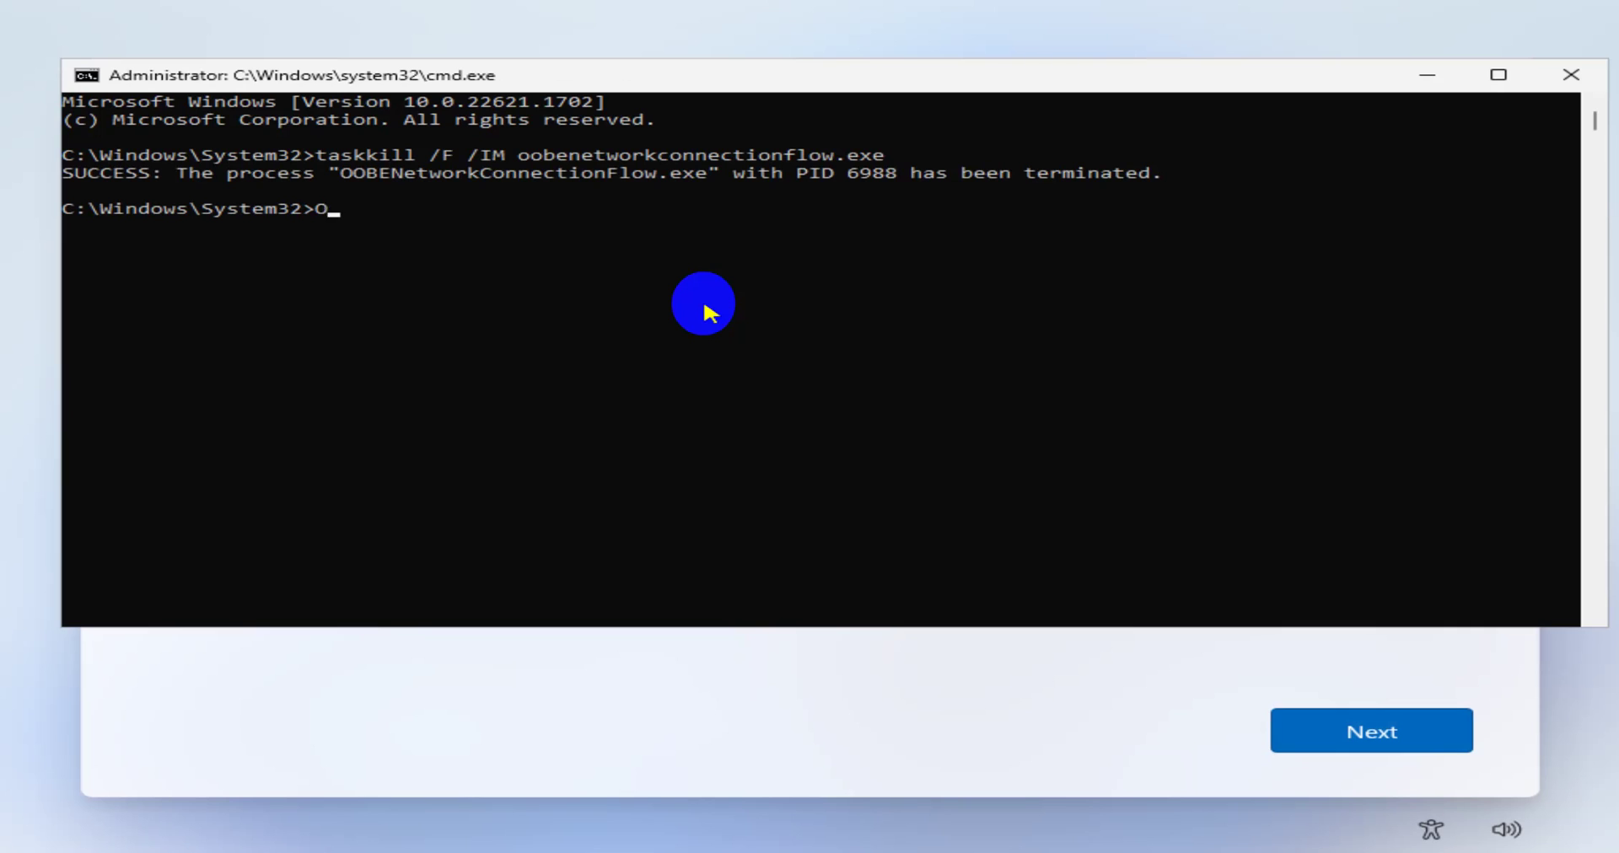
pyautogui.write('OB')
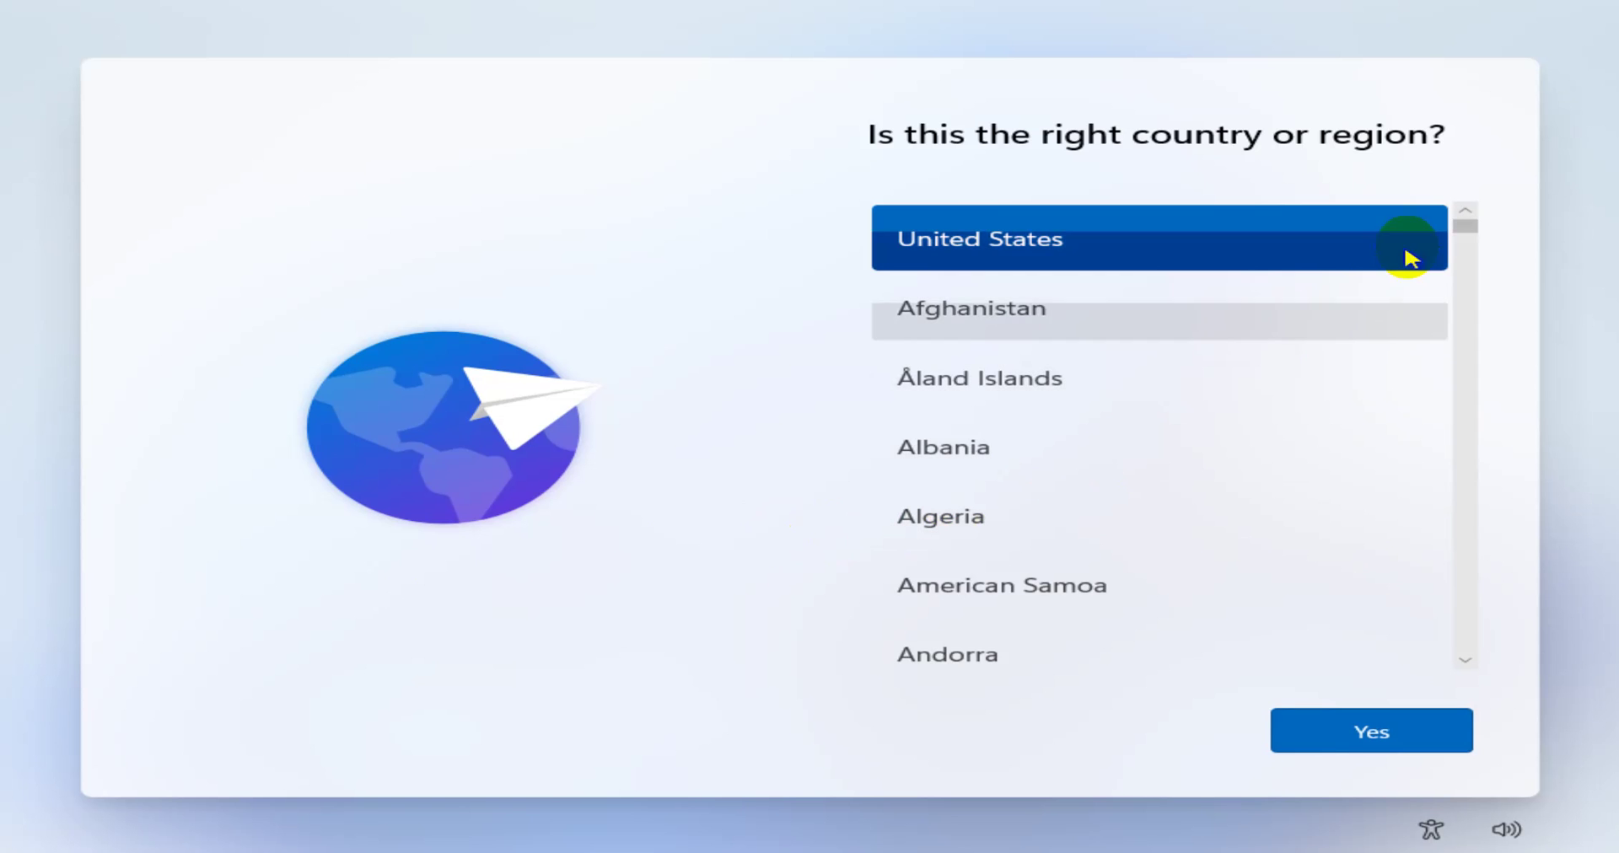
# - Choose the device's country or region from the list and confirm it
pyautogui.scroll(-1, 1465, 232)
pyautogui.moveTo(1467, 232); pyautogui.dragTo(1353, 670)
pyautogui.scroll(6, 1265, 567)
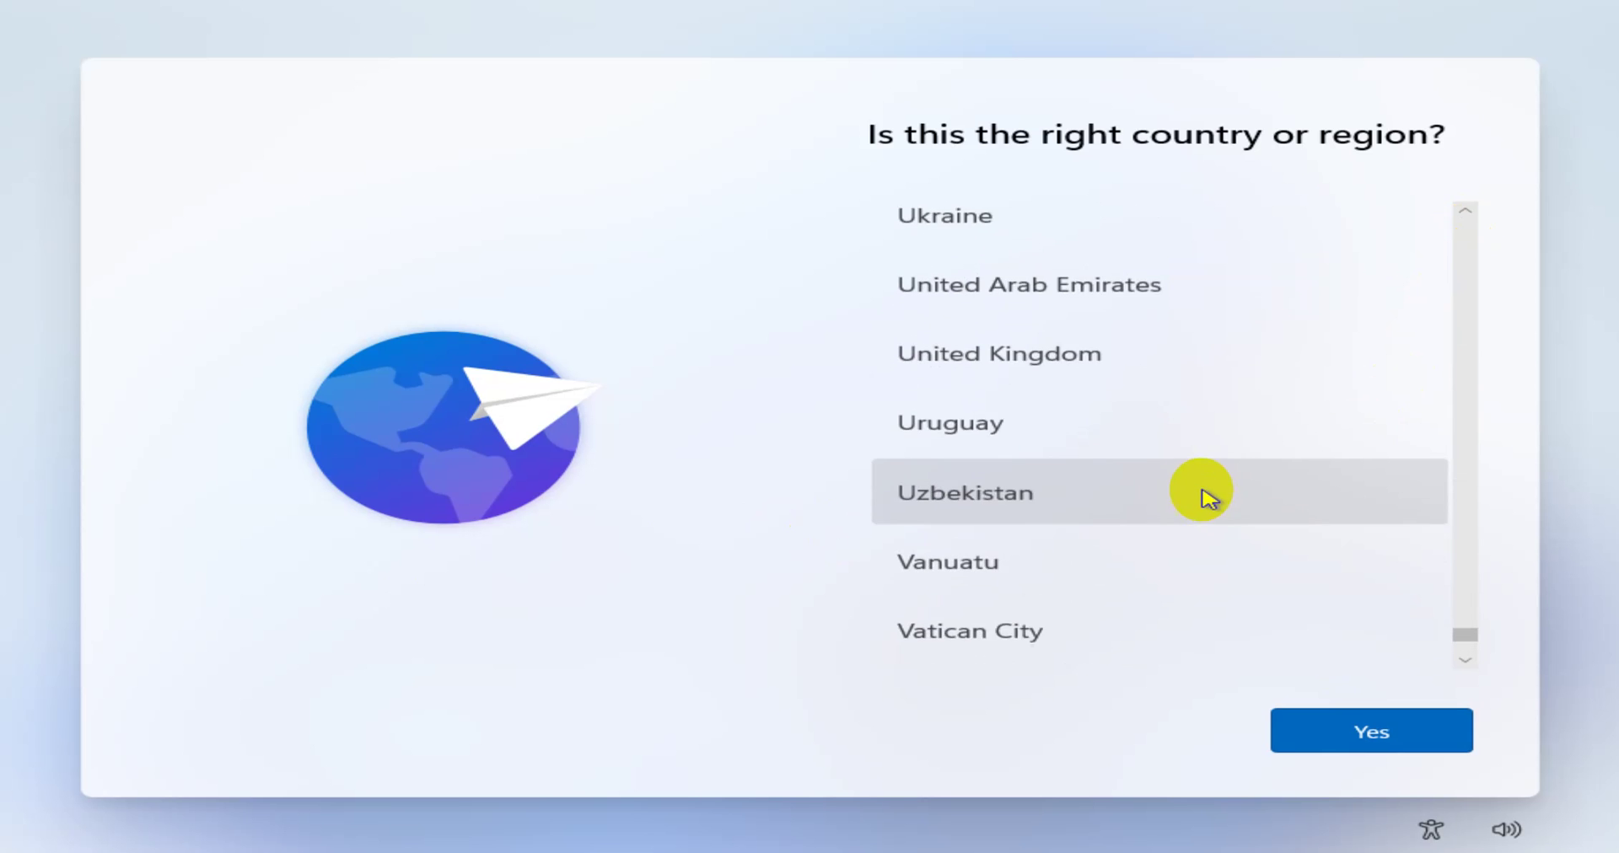
pyautogui.click(1164, 389)
pyautogui.click(1292, 721)
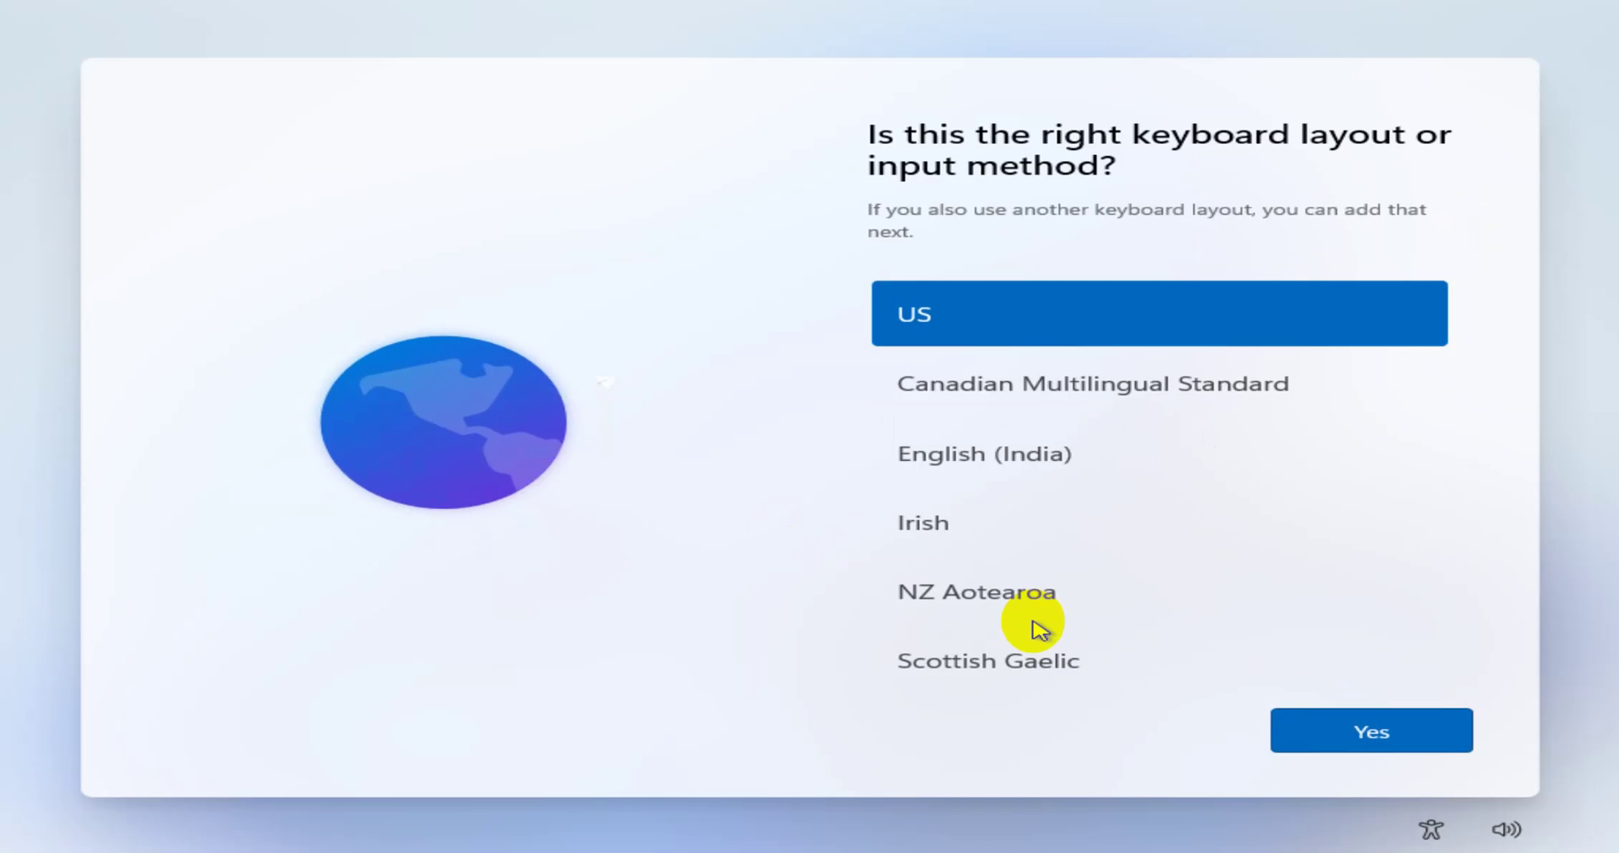
# - Accept the US keyboard layout and add a second layout with the language Arabic (United Arab Emirates)
pyautogui.click(1327, 735)
pyautogui.click(1199, 736)
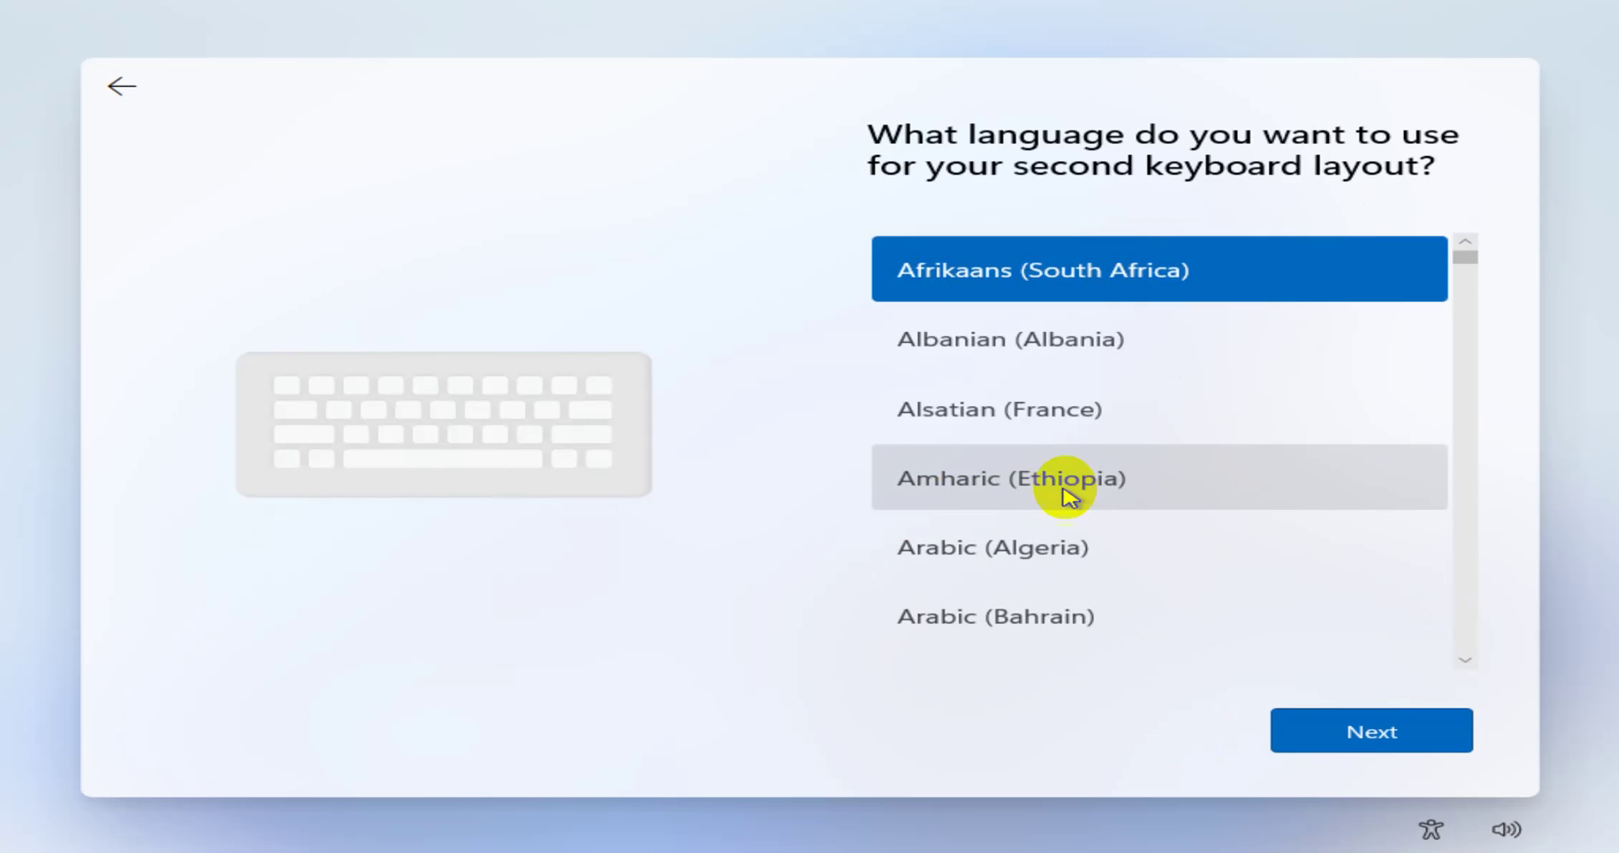
pyautogui.scroll(-5, 1138, 444)
pyautogui.scroll(-5, 1134, 451)
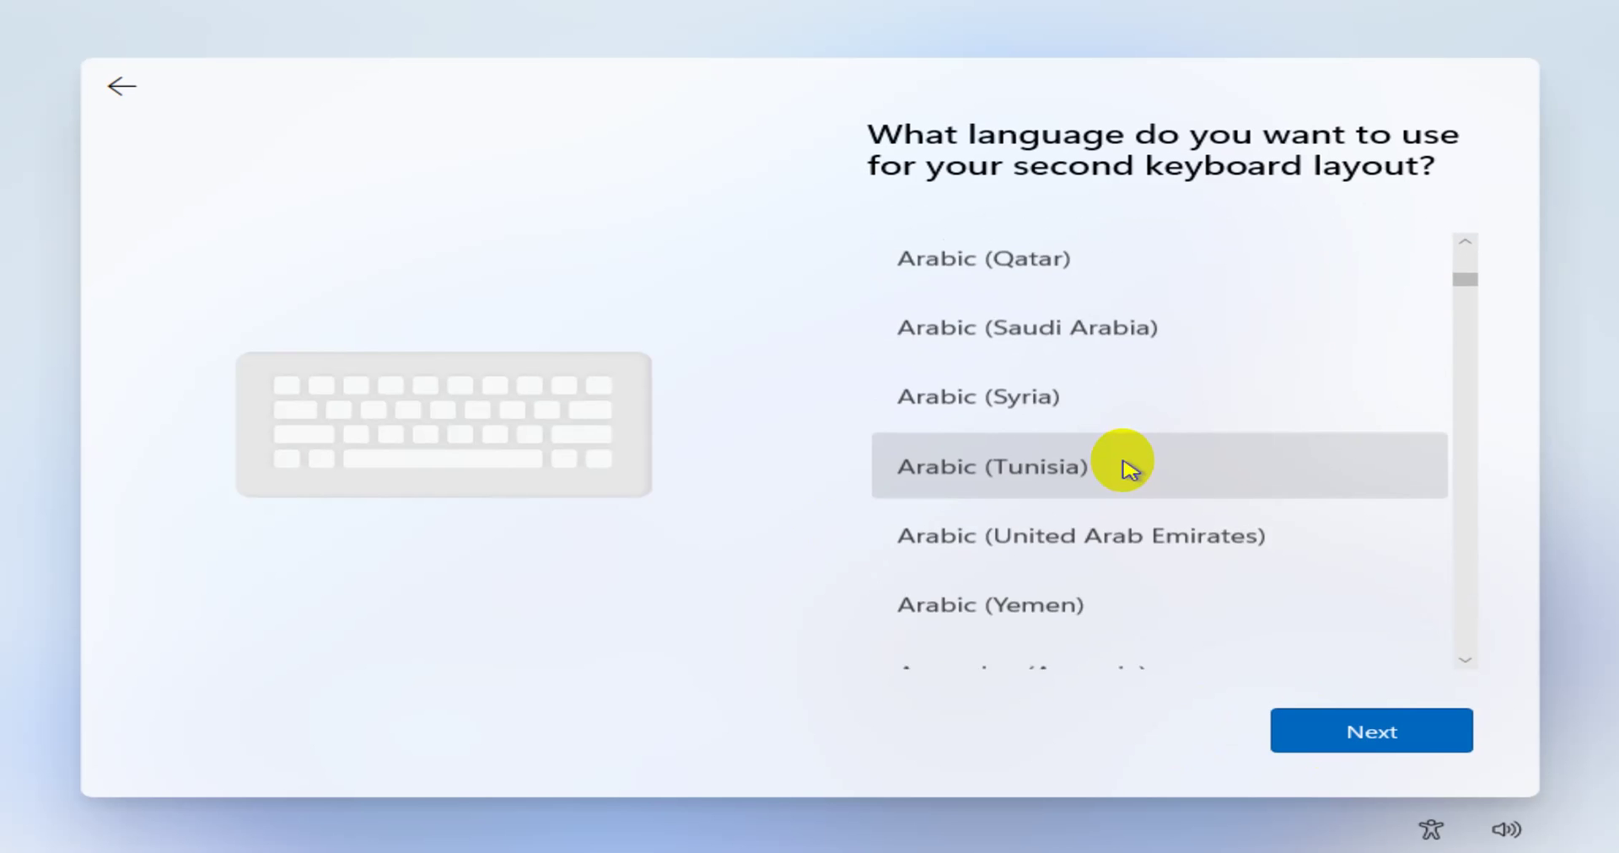
pyautogui.click(1113, 529)
pyautogui.click(1307, 734)
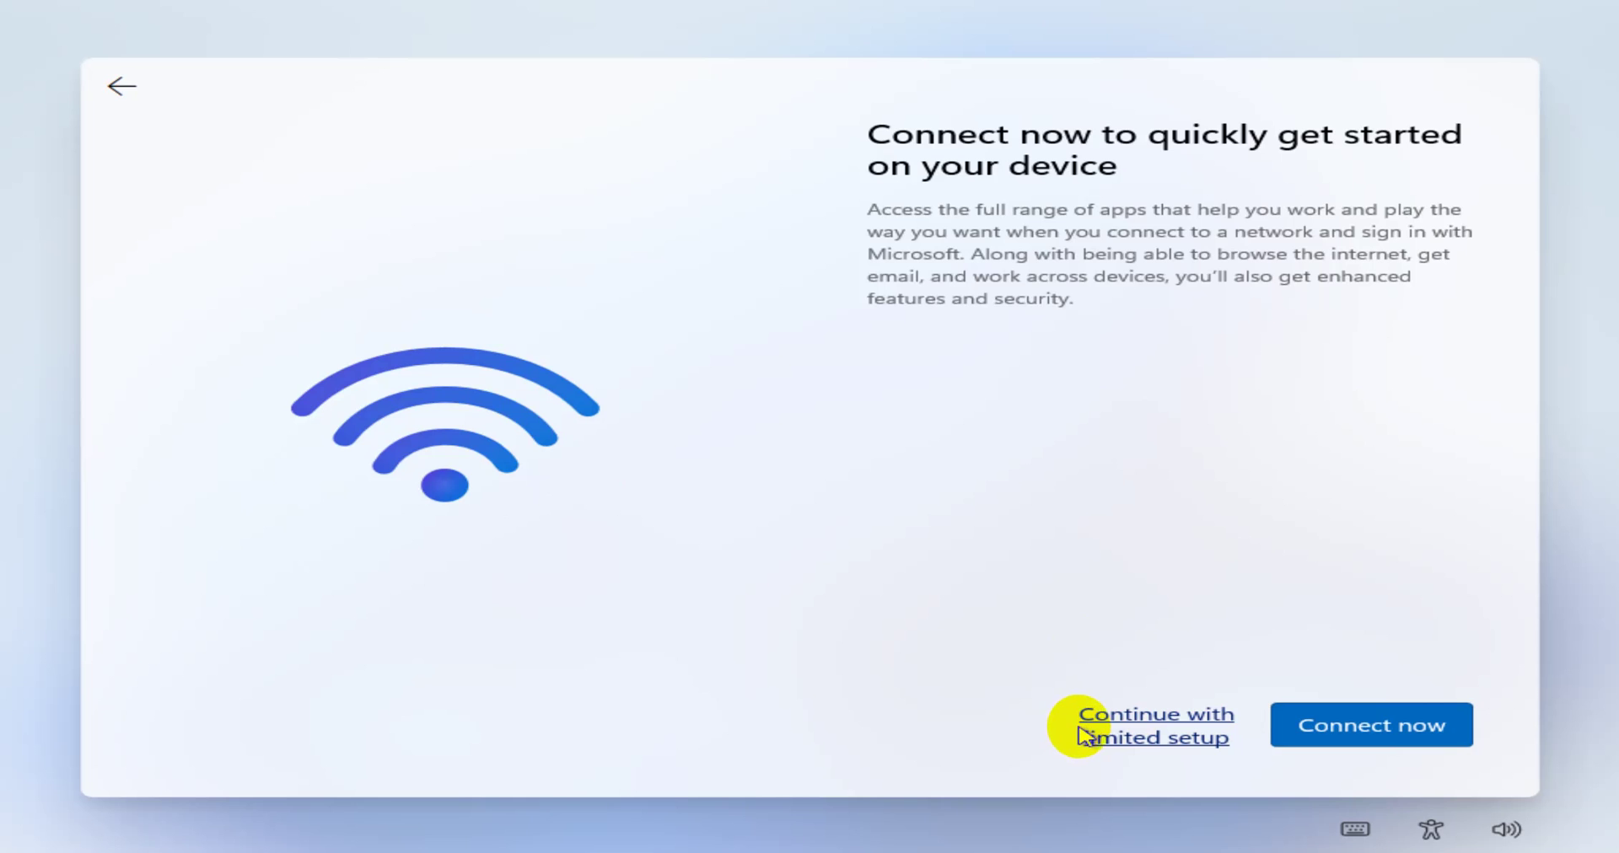
# - Continue with limited setup and create a local account, entering the account name and leaving the password blank
pyautogui.click(1140, 739)
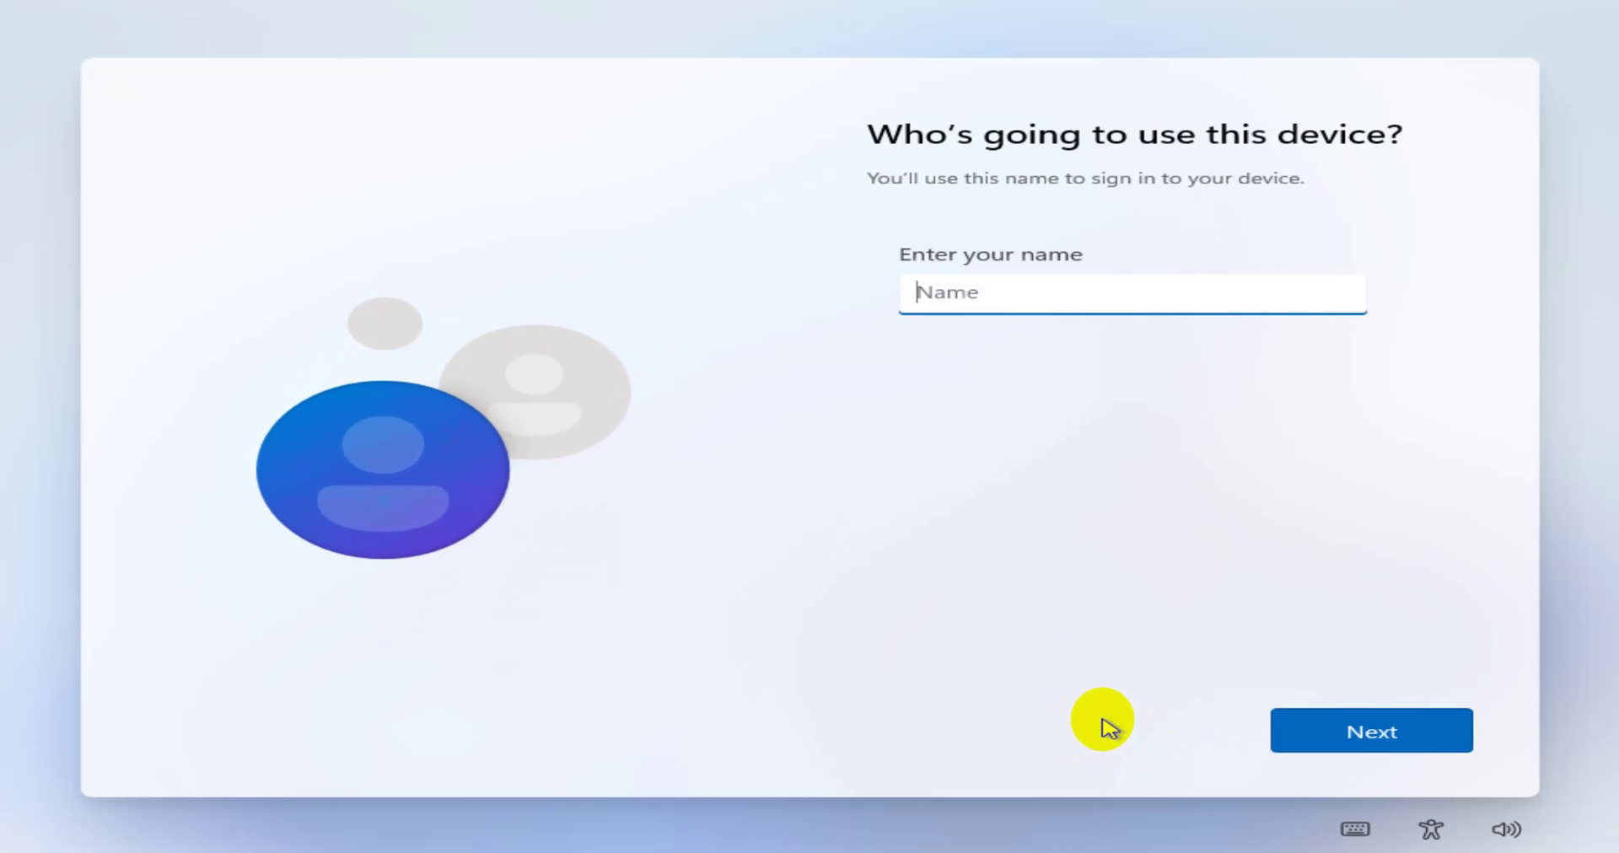
pyautogui.write('Spartan')
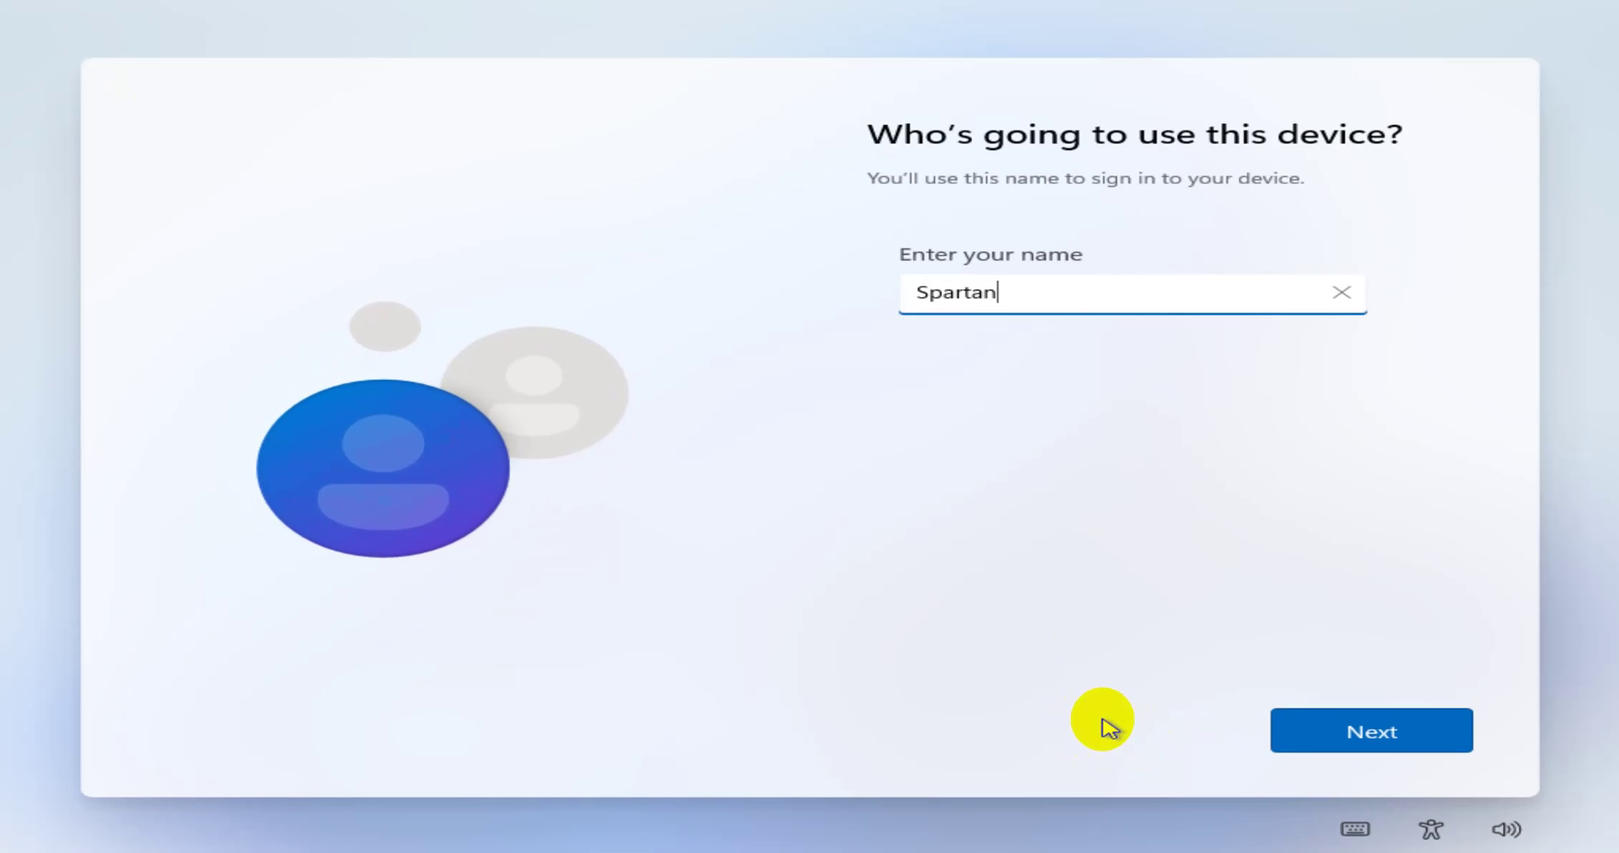
pyautogui.click(1290, 738)
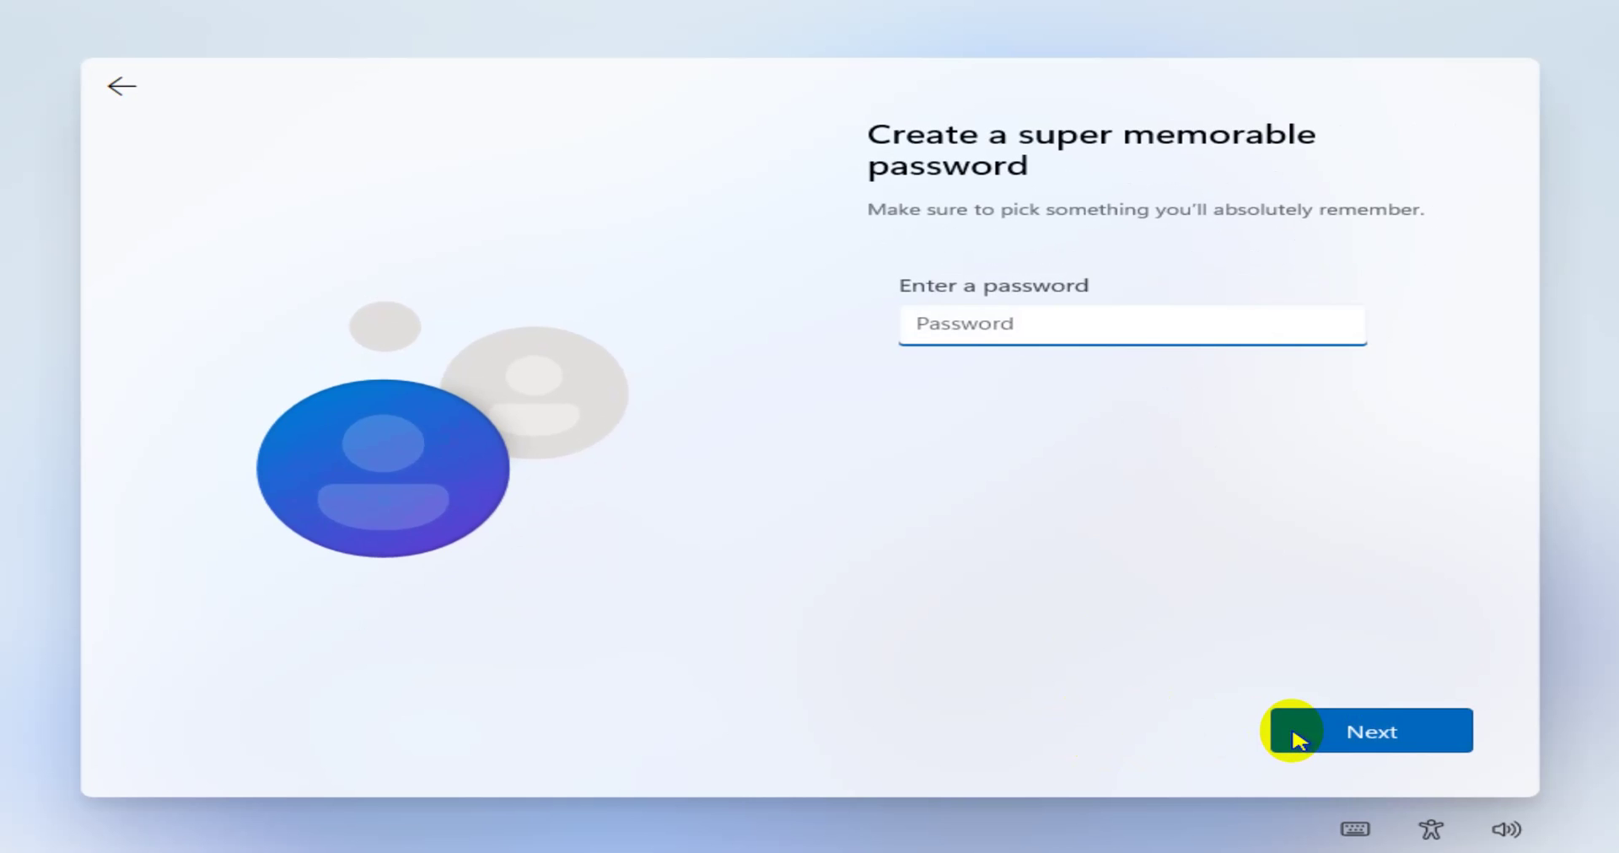
pyautogui.click(1293, 740)
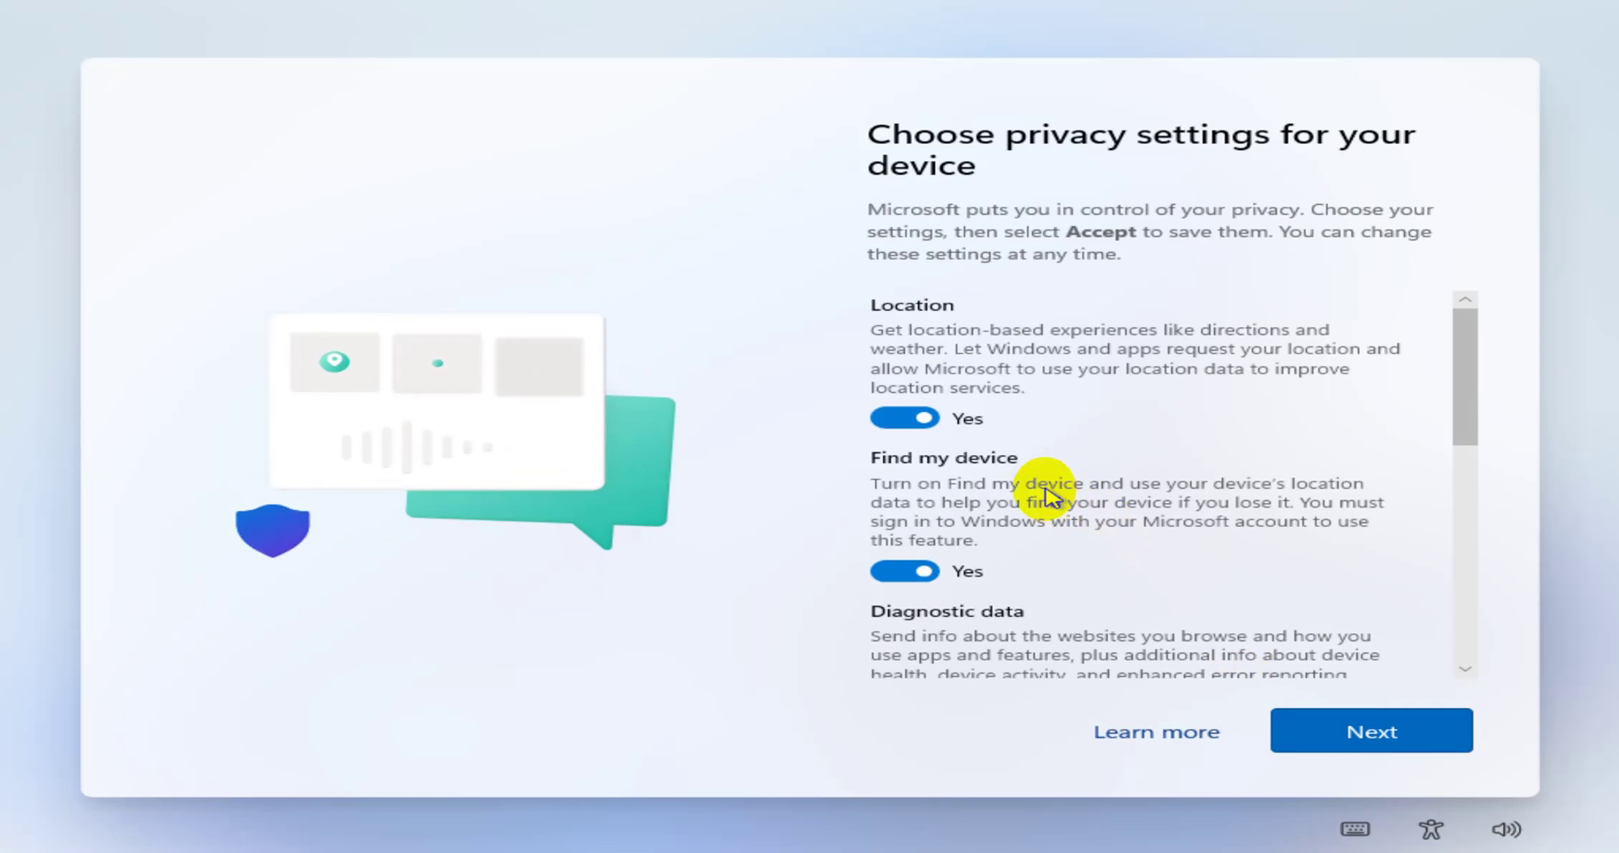
# - Set Find my device to No and Diagnostic data to Required only in the privacy settings
pyautogui.scroll(-2, 947, 426)
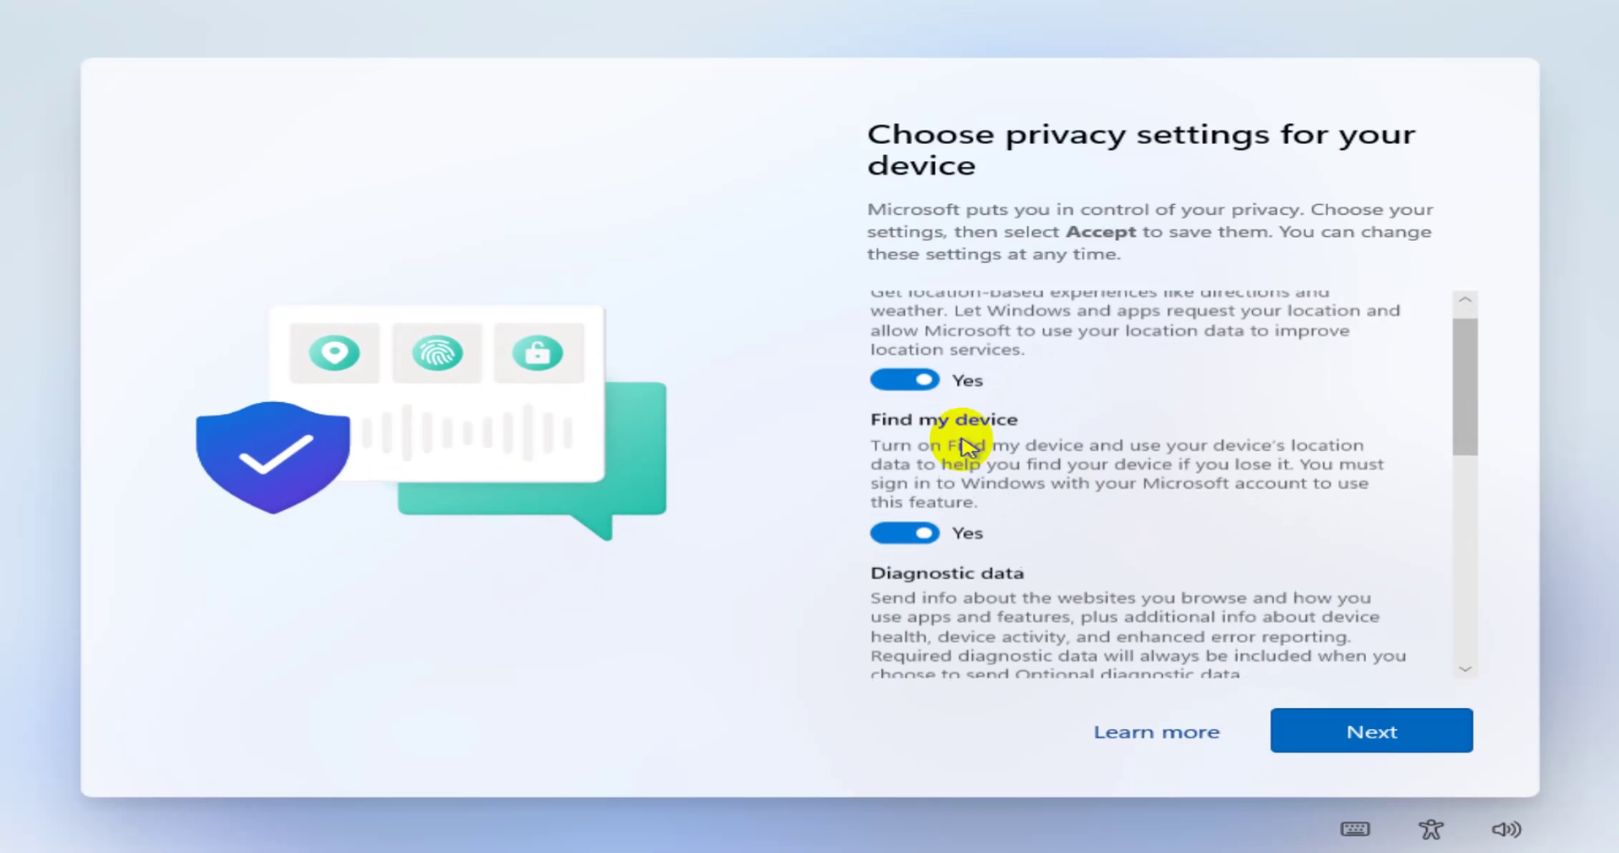
pyautogui.click(906, 510)
pyautogui.scroll(-1, 902, 590)
pyautogui.click(901, 621)
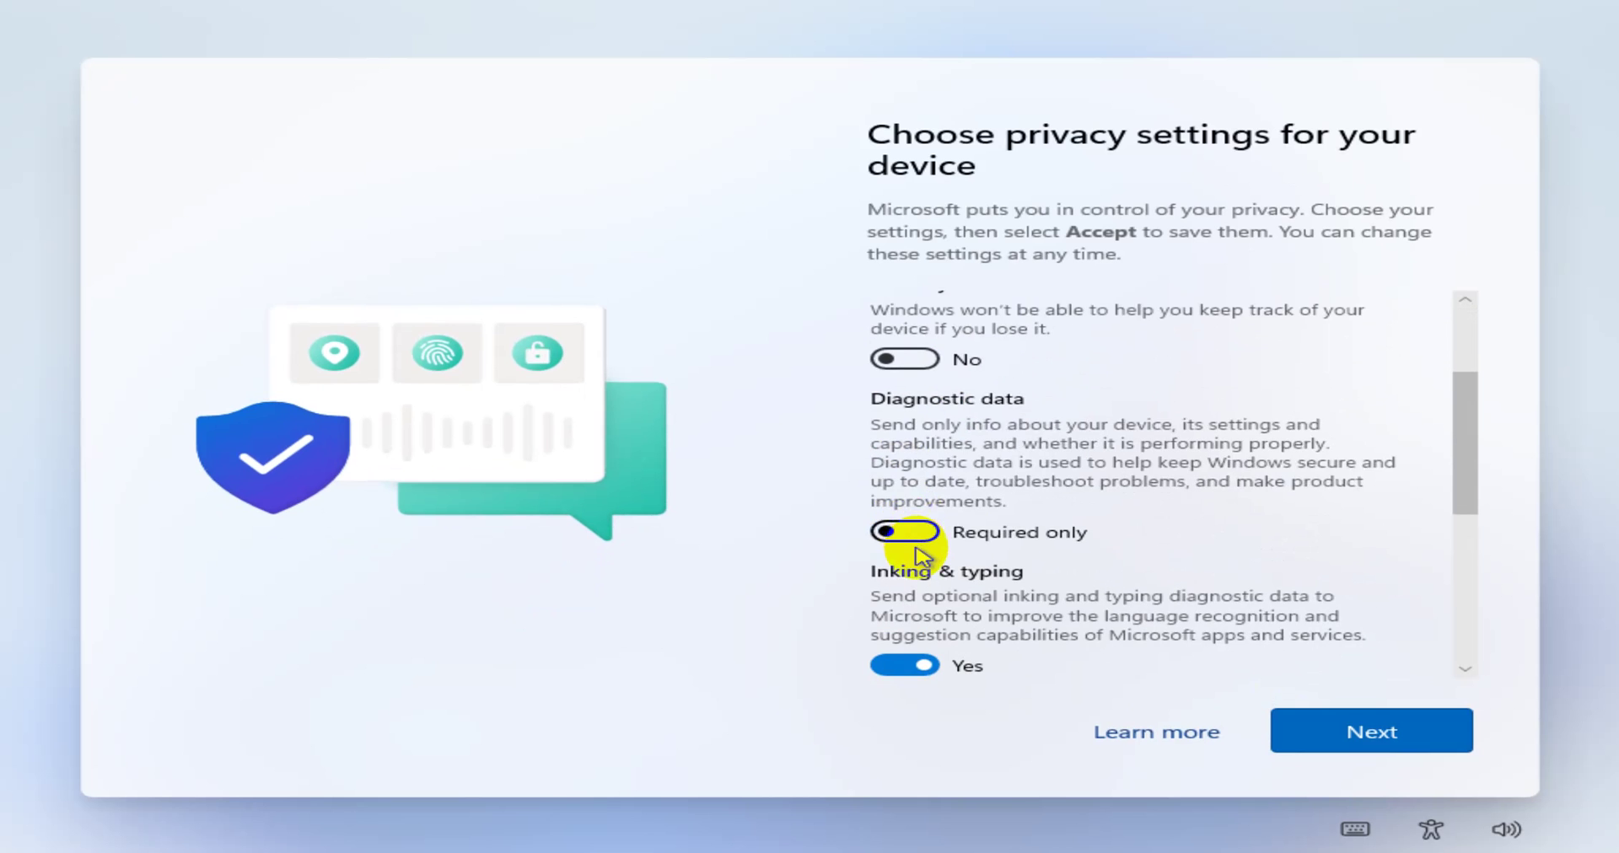
# - Set Inking & typing, Tailored experiences and Advertising ID to No, and accept the privacy settings
pyautogui.scroll(-3, 899, 607)
pyautogui.click(915, 552)
pyautogui.scroll(-2, 919, 556)
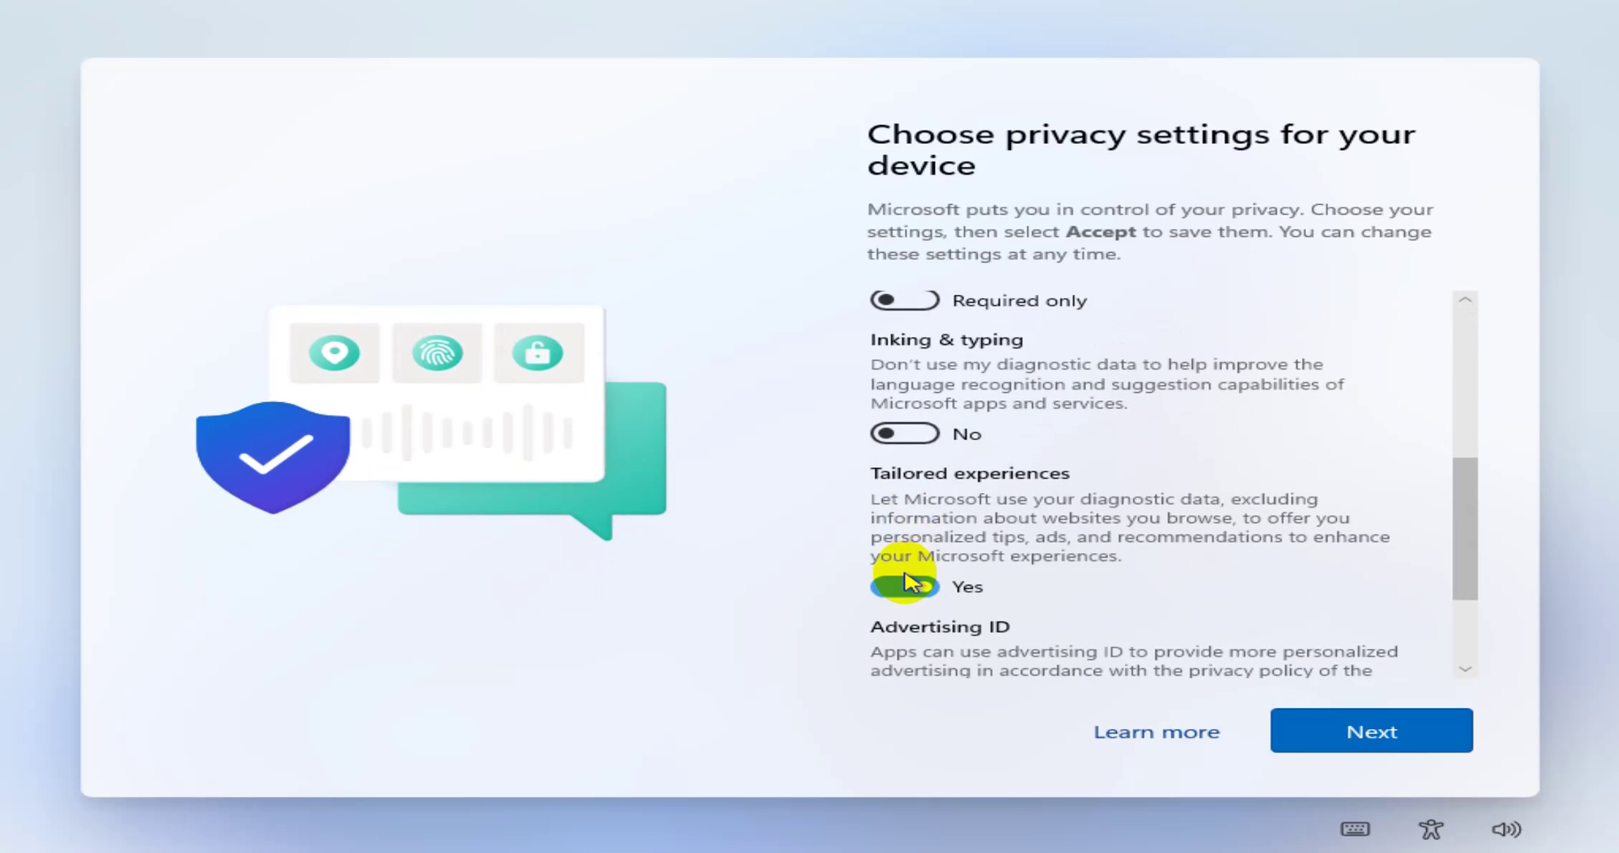
pyautogui.click(903, 575)
pyautogui.scroll(-1, 906, 580)
pyautogui.scroll(-2, 906, 582)
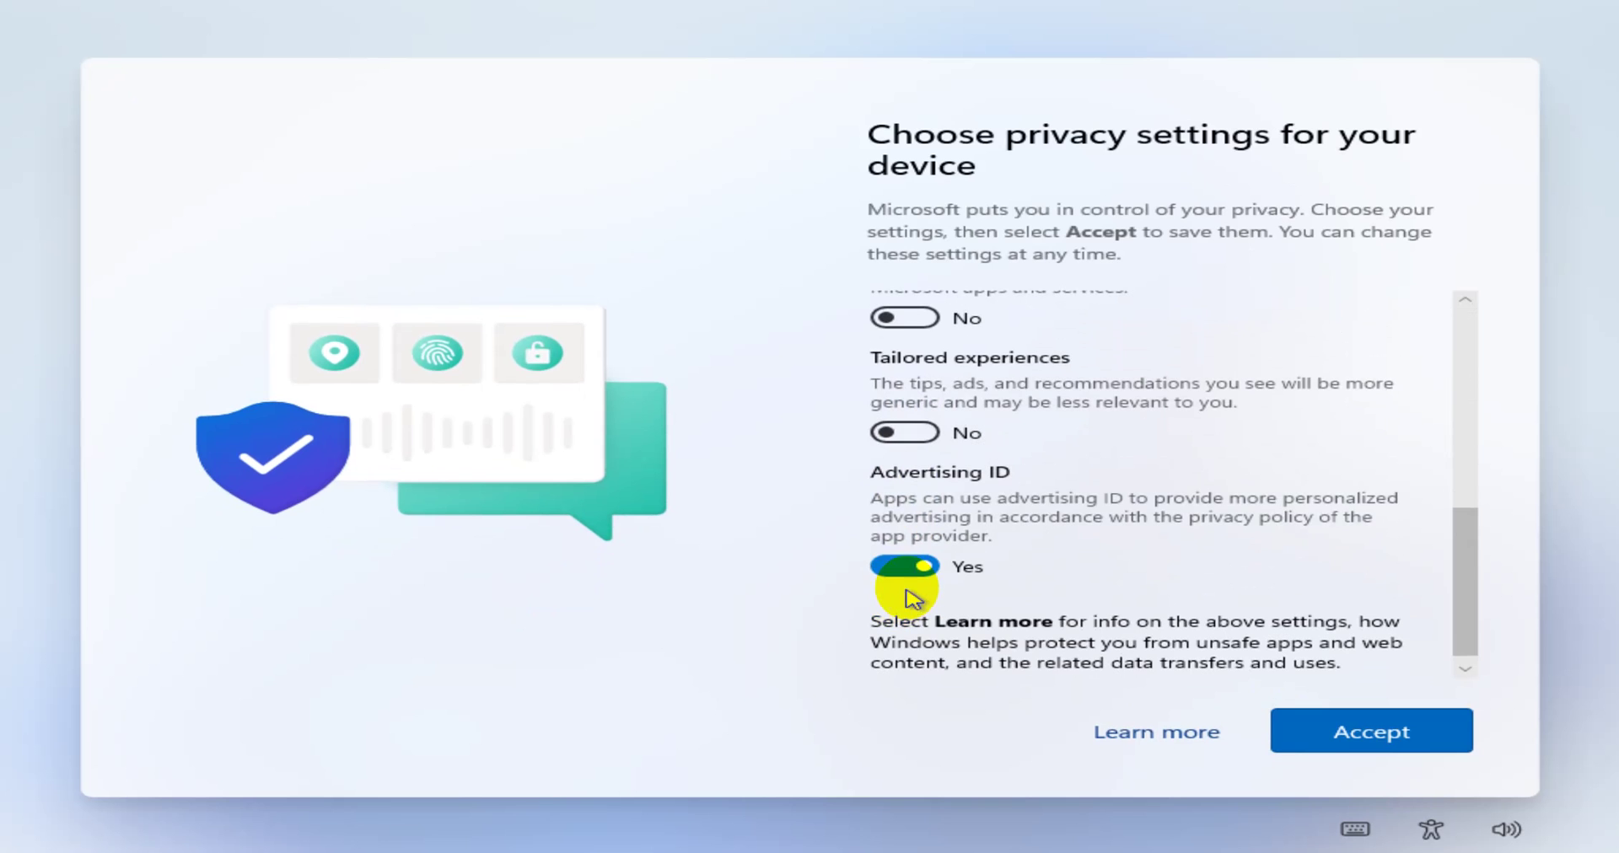
pyautogui.click(905, 558)
pyautogui.click(1294, 732)
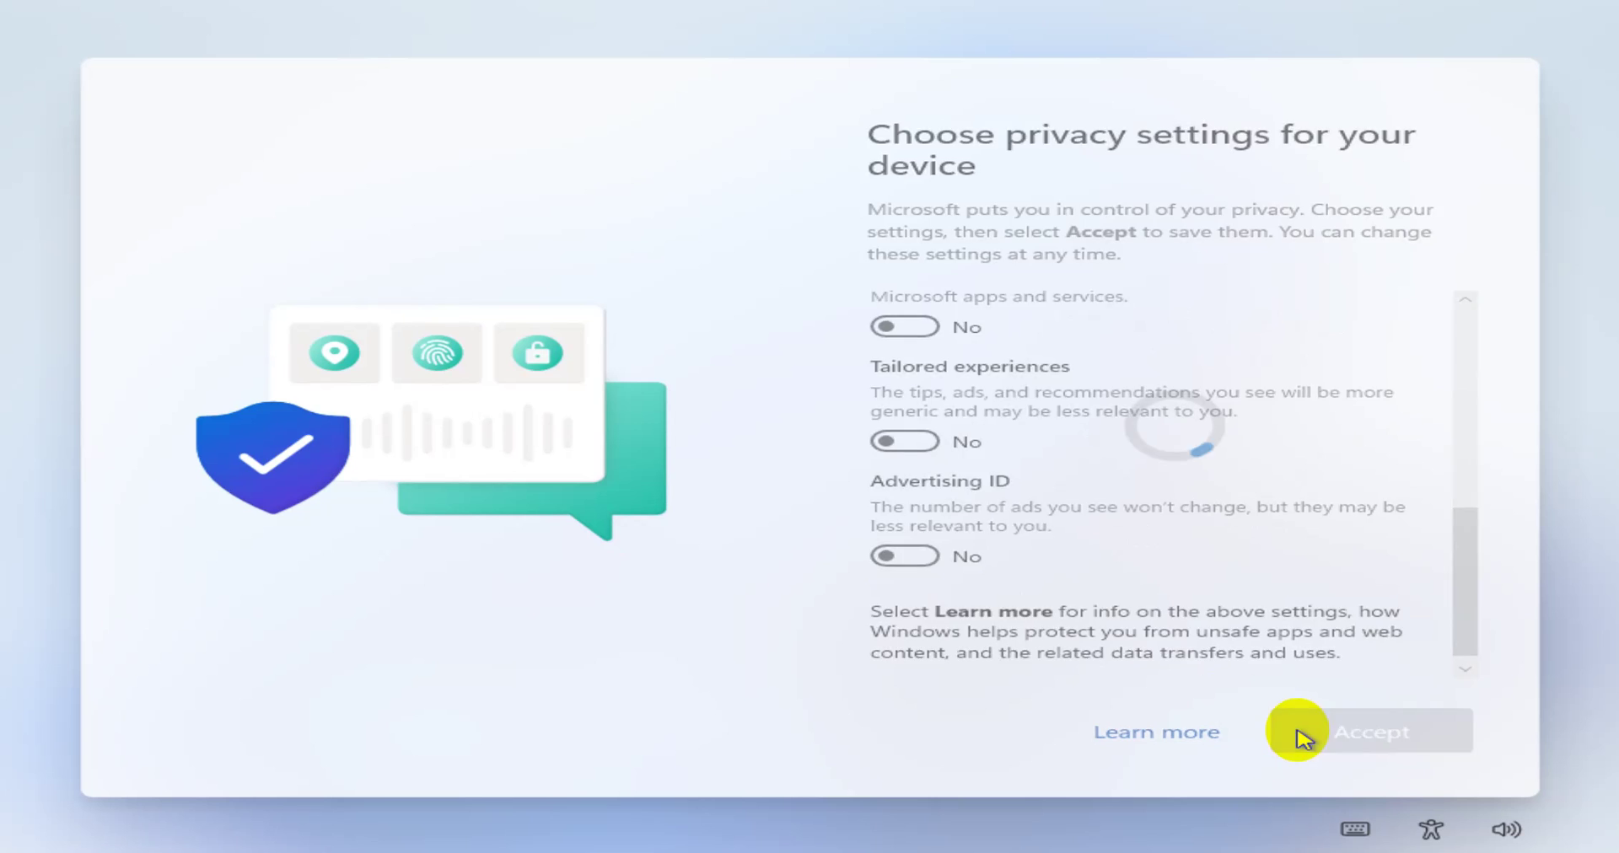